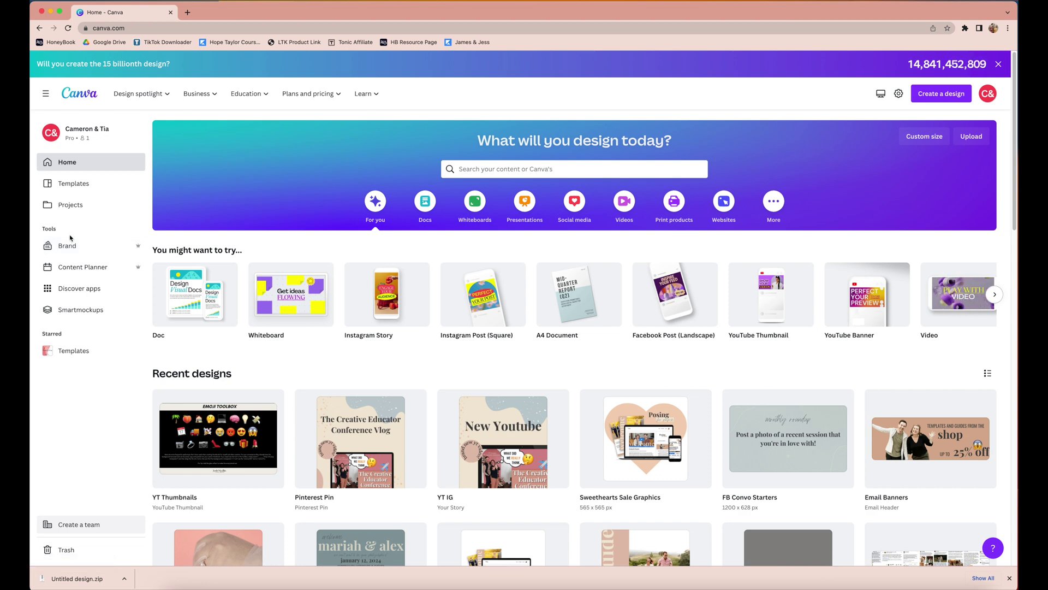
# Review the first brand kit: 18 logos, 8 colours, Playfair Display, Oswald and Alice styles.
pyautogui.click(91, 251)
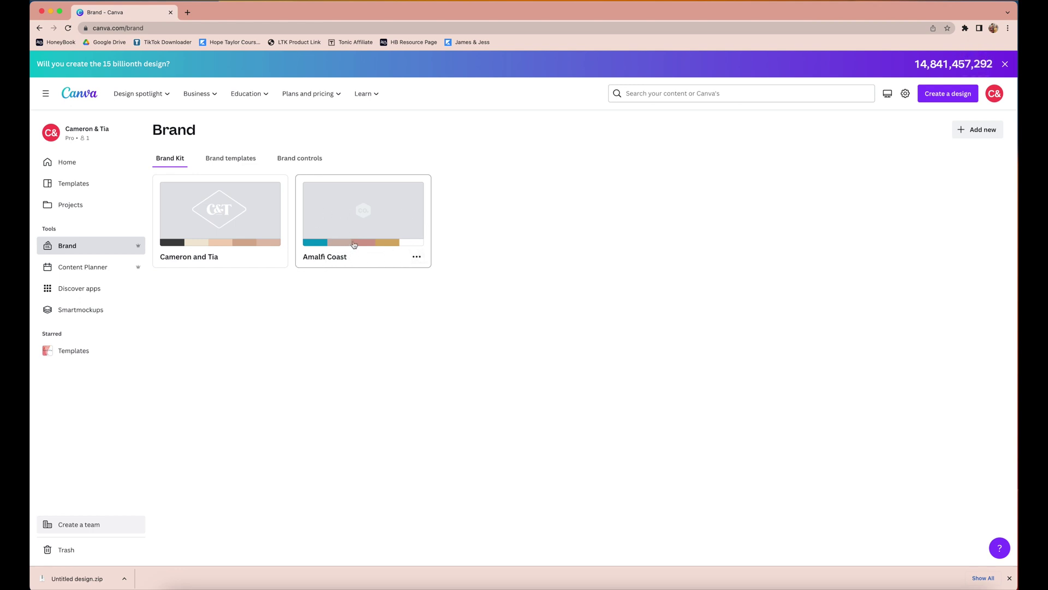
pyautogui.click(232, 211)
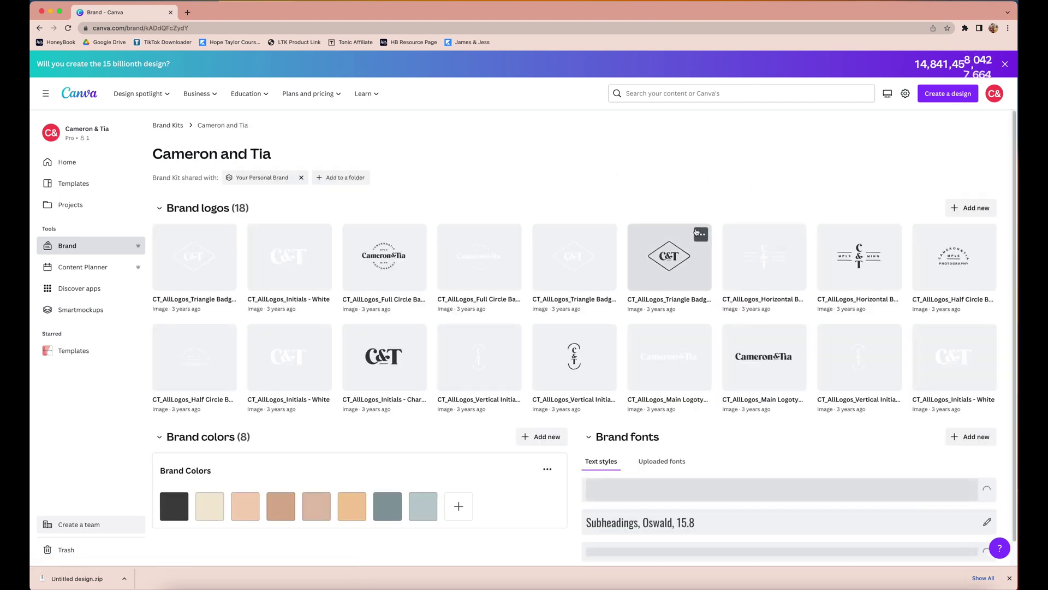
pyautogui.scroll(-1, 744, 212)
pyautogui.scroll(-1, 744, 211)
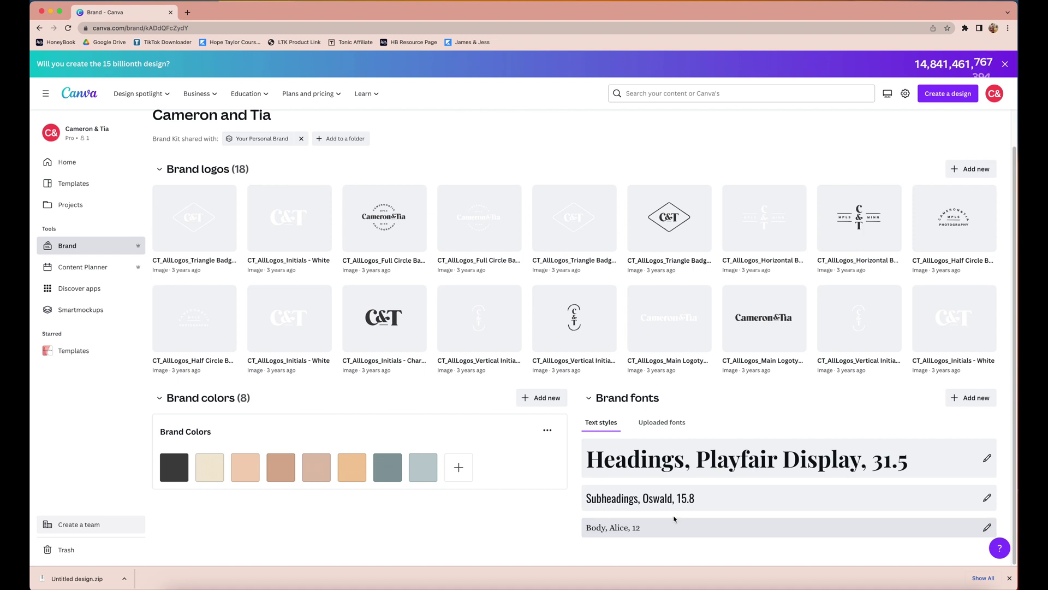
pyautogui.click(663, 422)
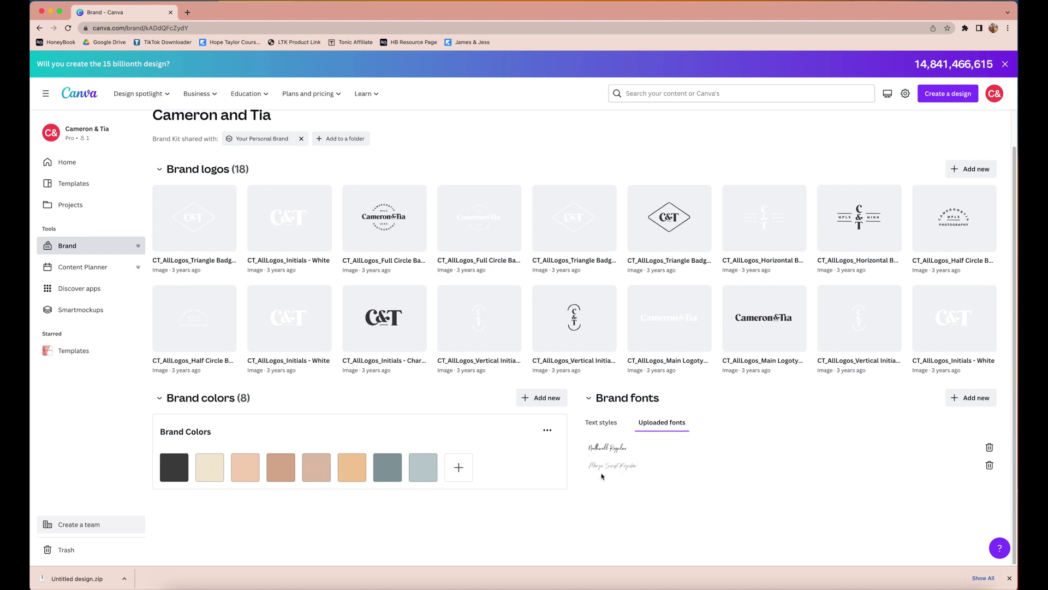
pyautogui.click(610, 424)
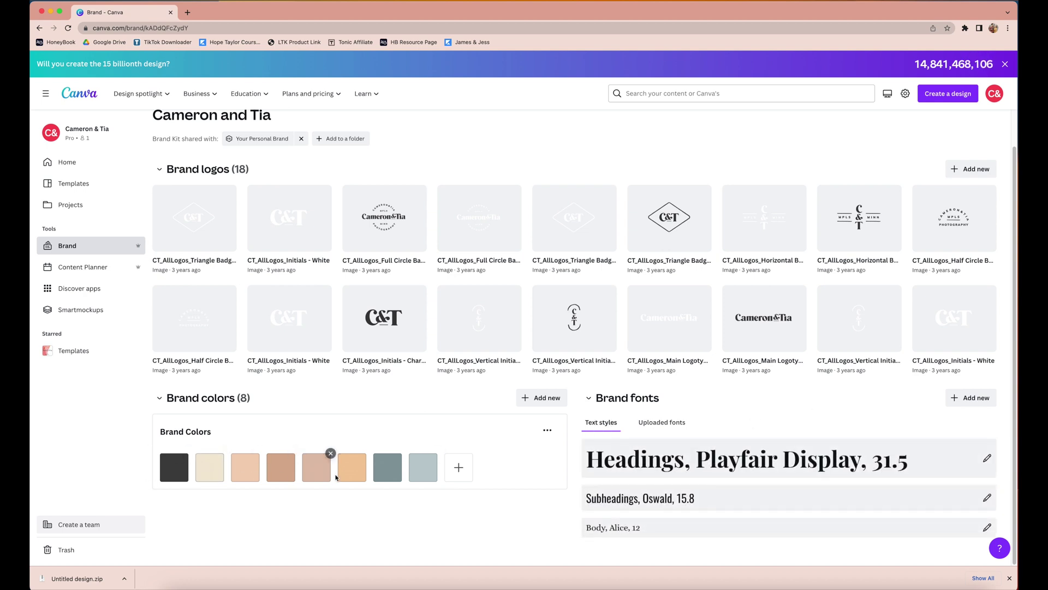
pyautogui.click(459, 466)
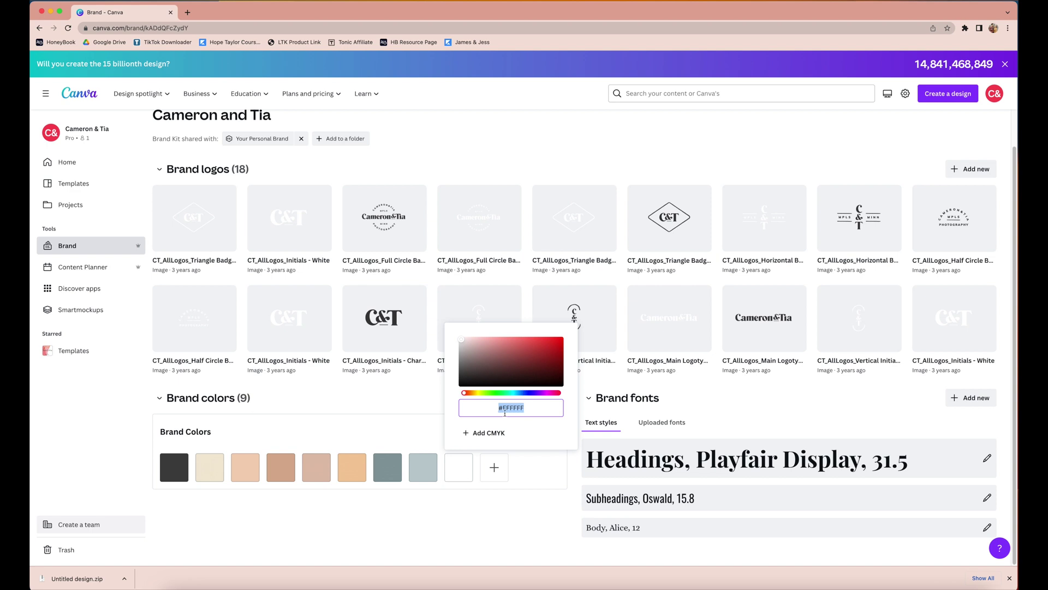
pyautogui.moveTo(546, 371); pyautogui.dragTo(565, 354)
pyautogui.click(640, 388)
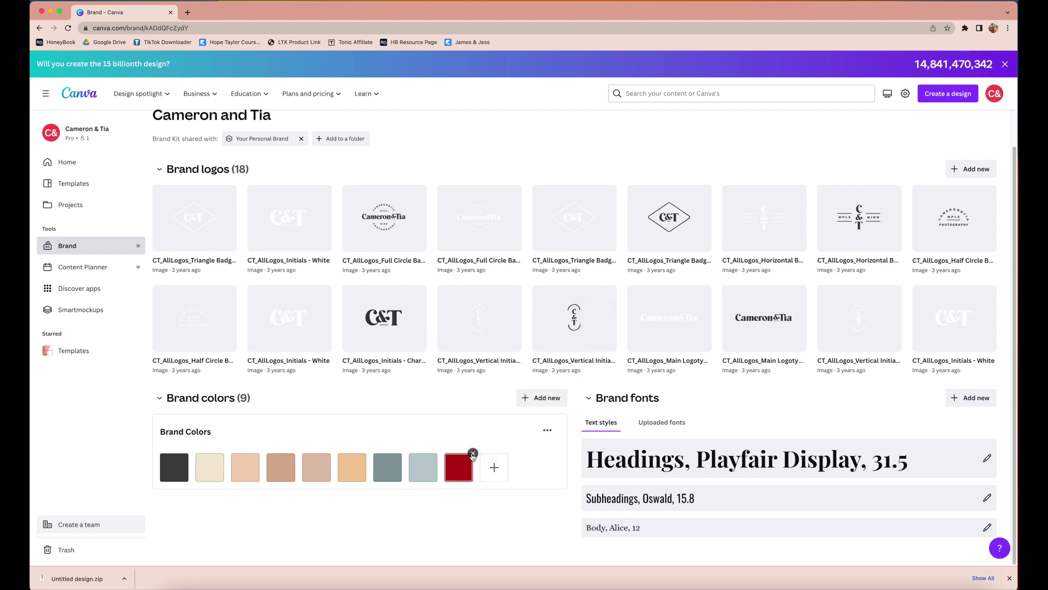
pyautogui.click(471, 454)
pyautogui.click(551, 431)
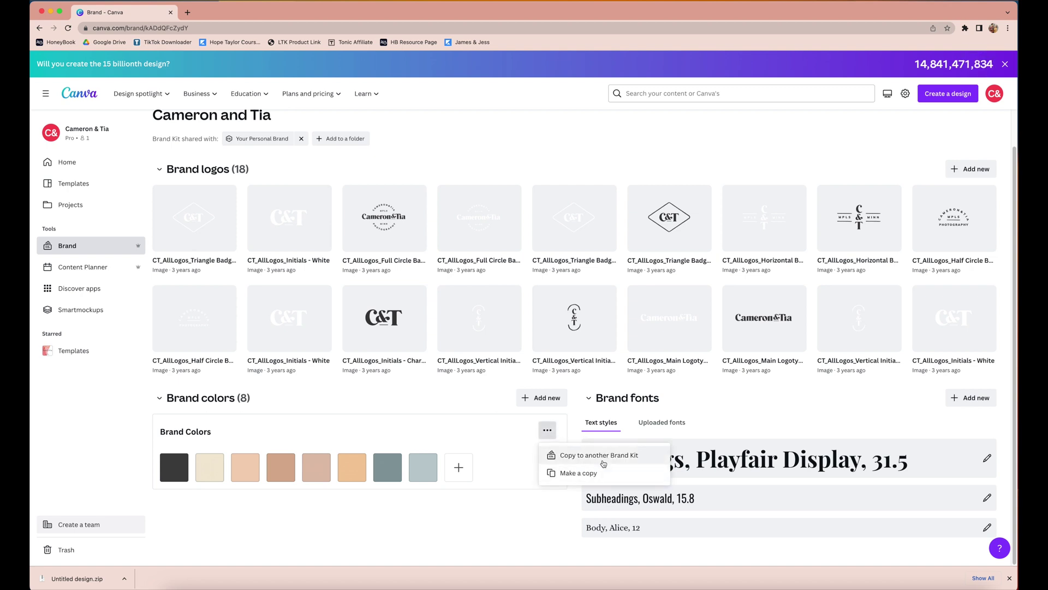
pyautogui.click(491, 533)
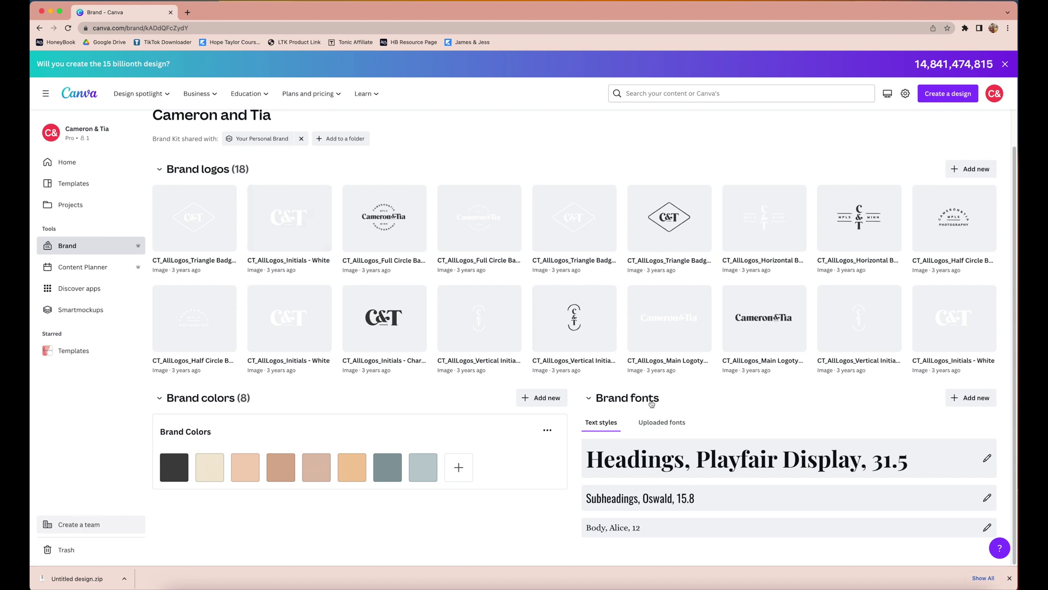
pyautogui.scroll(1, 664, 288)
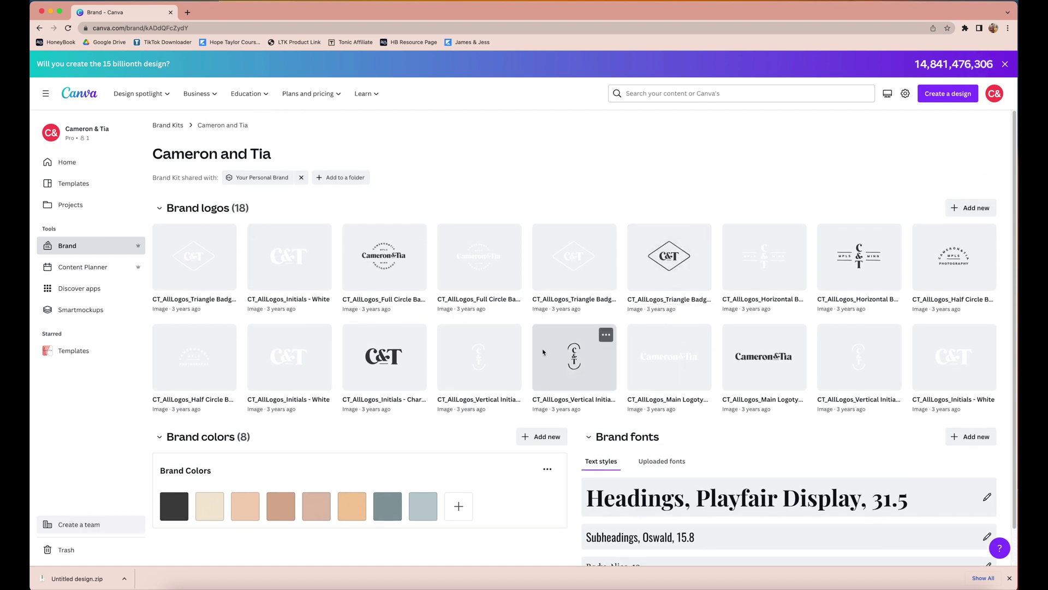
# Create a blank Instagram Post and show the brand kit's heading, subheading and body styles.
pyautogui.click(68, 162)
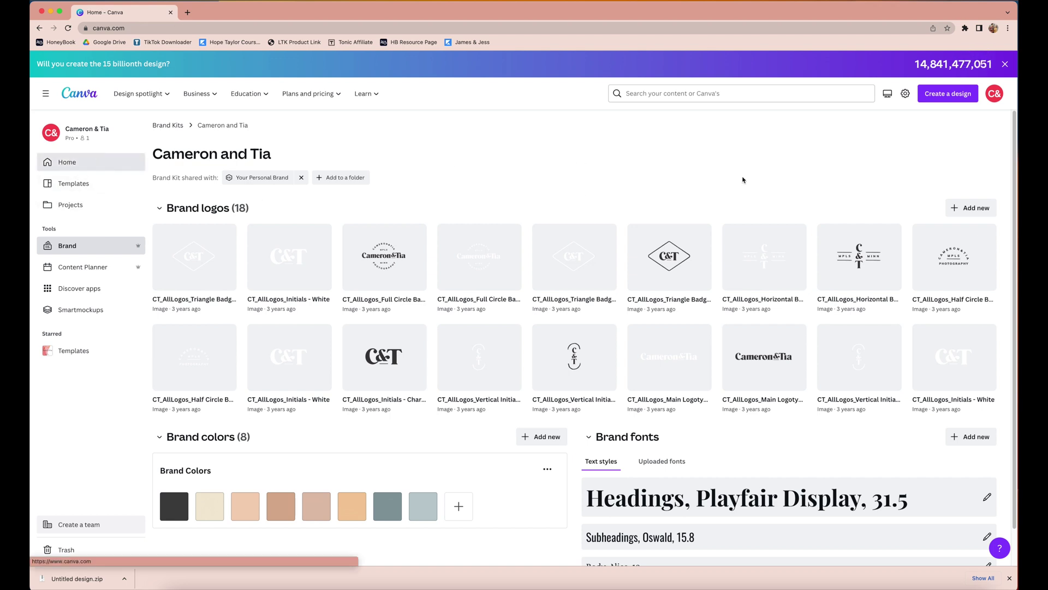
pyautogui.click(478, 283)
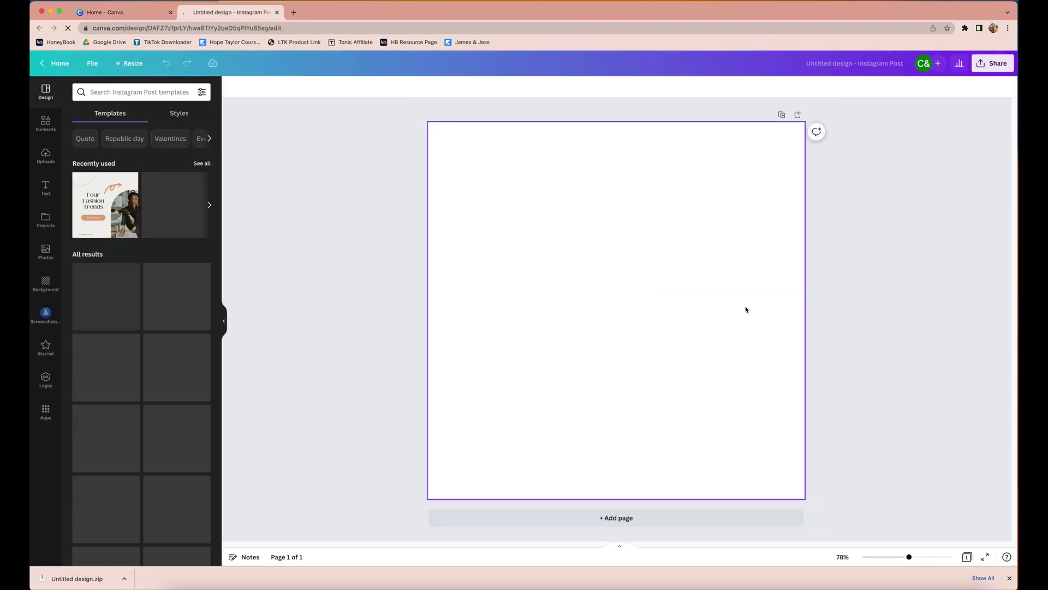
pyautogui.click(45, 187)
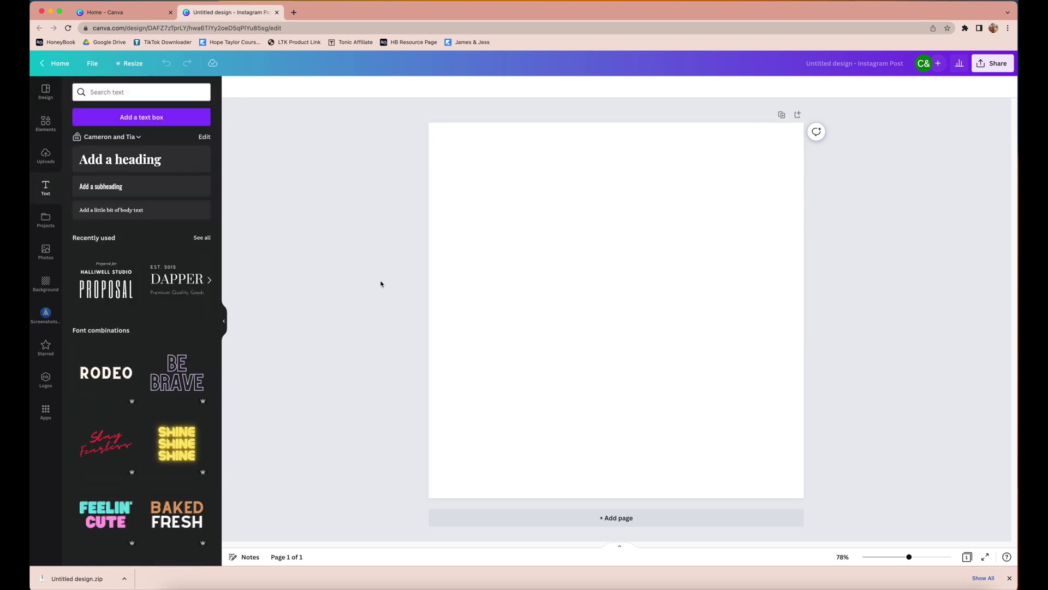
pyautogui.click(139, 138)
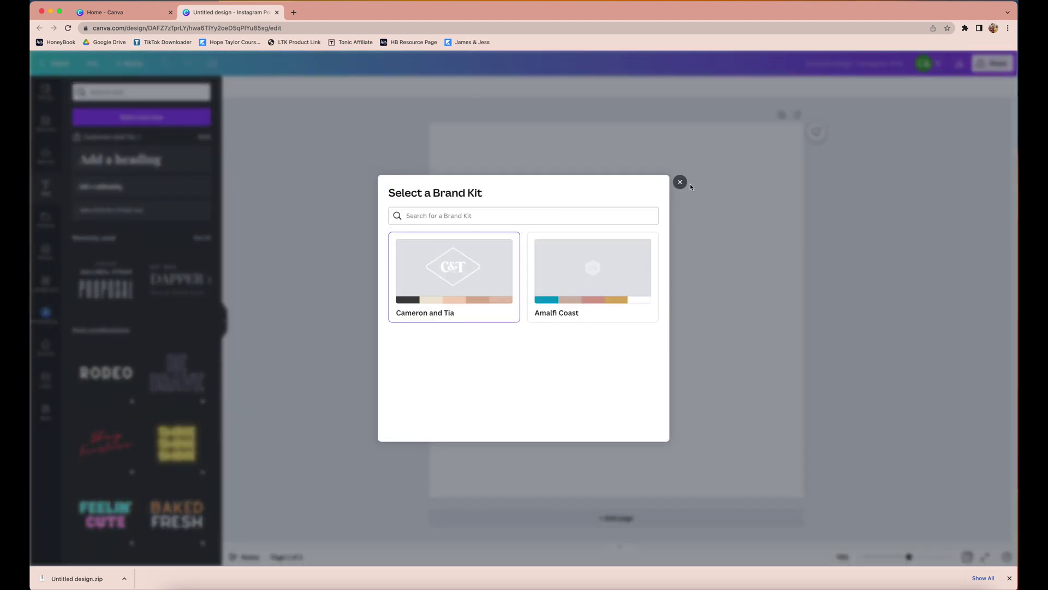
pyautogui.click(683, 183)
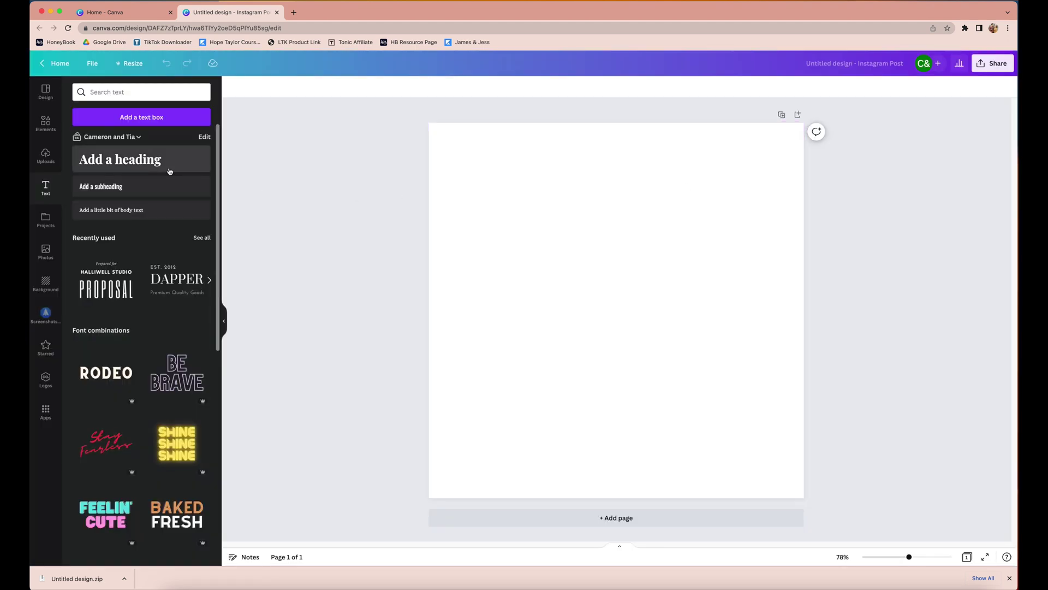
# Add the brand heading 'Heading YASSSSSS!!!' and colour it with the tan-pink brand swatch.
pyautogui.click(192, 170)
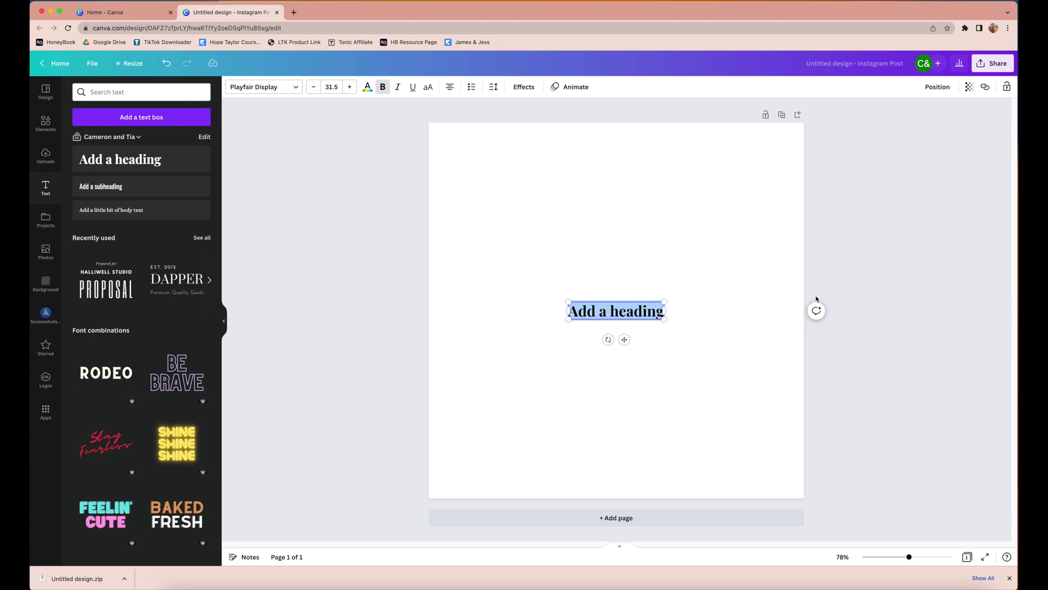
pyautogui.write('Heading YASS')
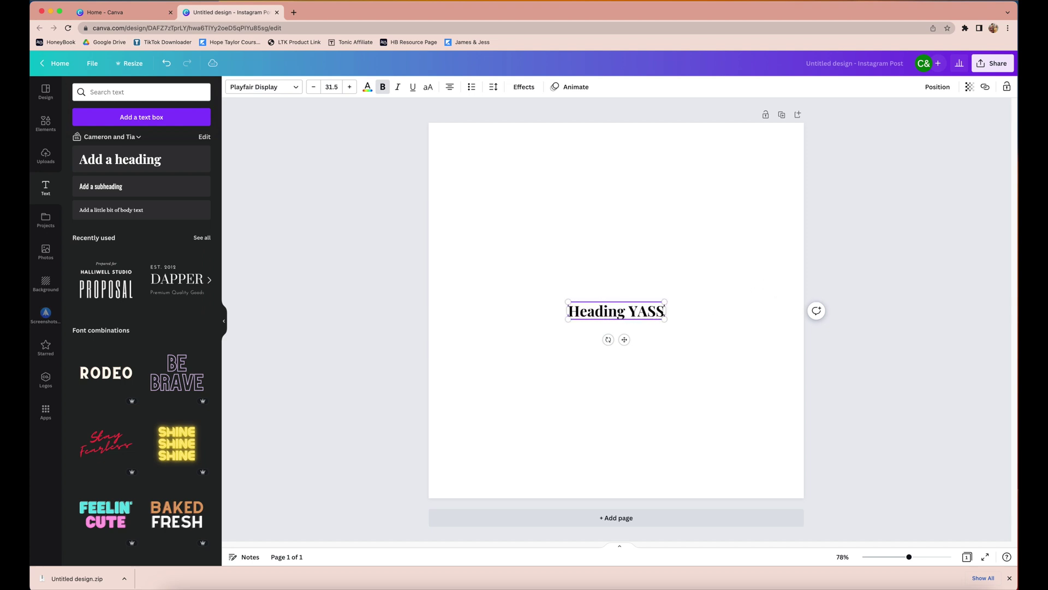
pyautogui.write('SSSS!!!')
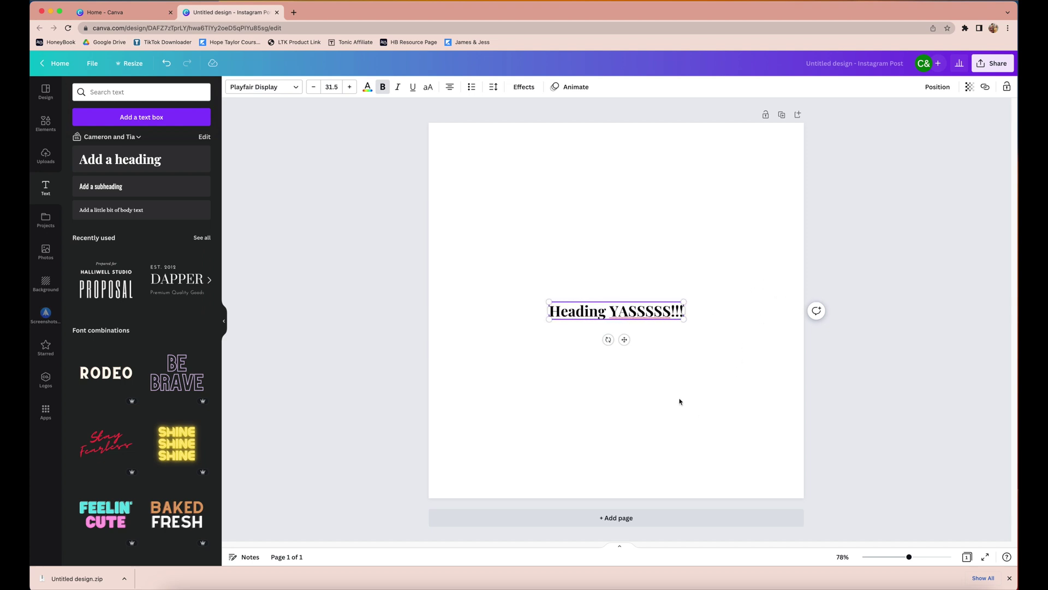
pyautogui.click(625, 383)
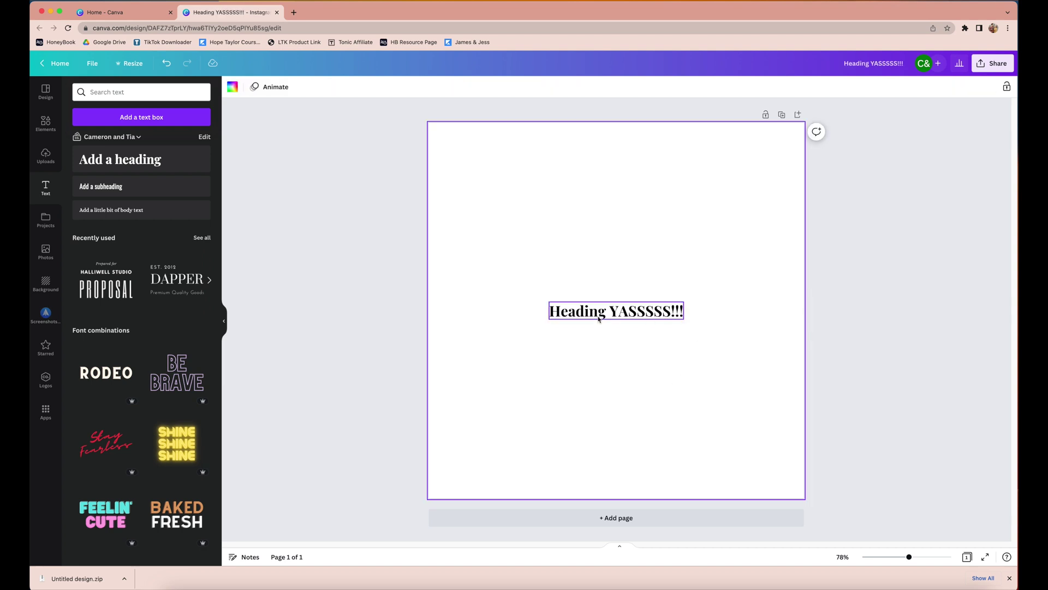
pyautogui.click(626, 315)
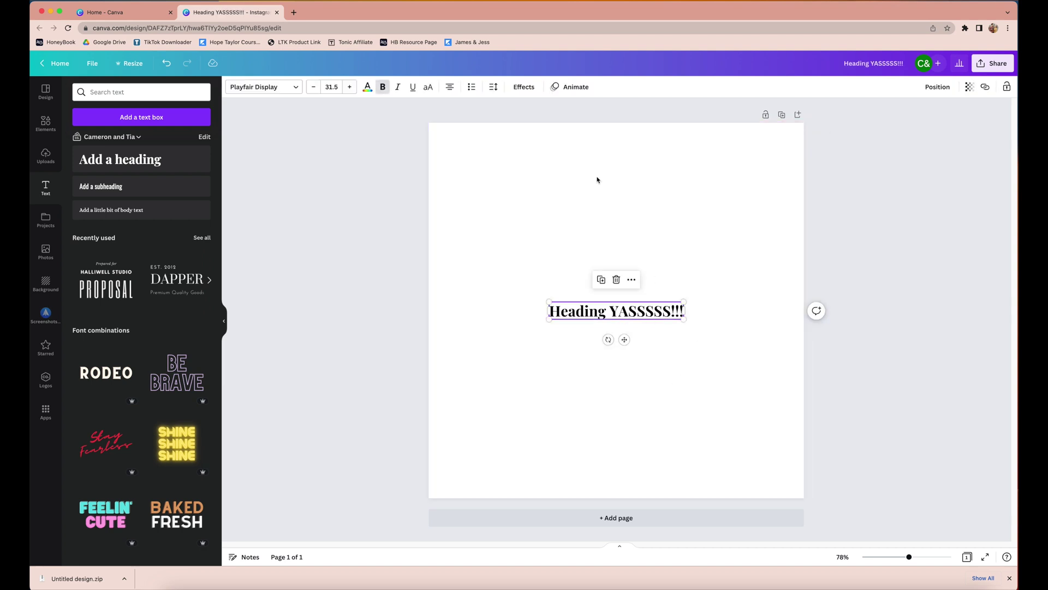
pyautogui.click(368, 86)
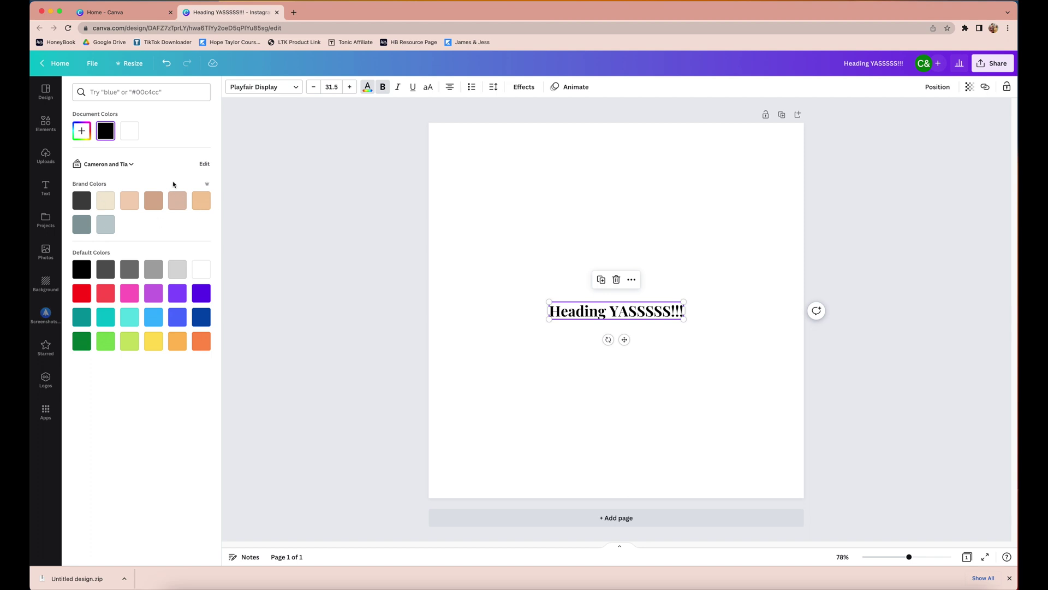
pyautogui.click(182, 207)
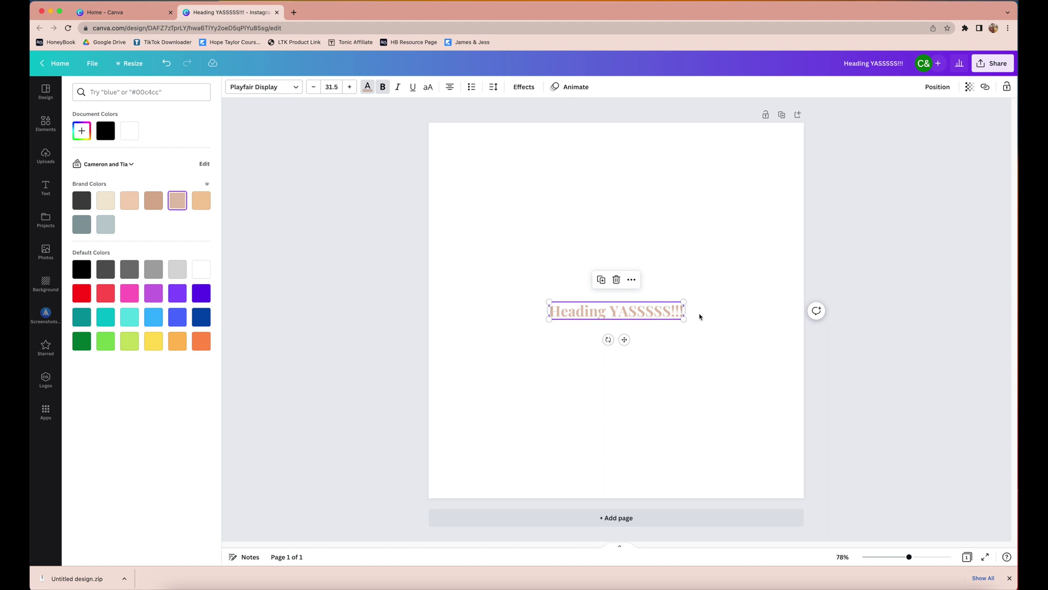
pyautogui.click(46, 187)
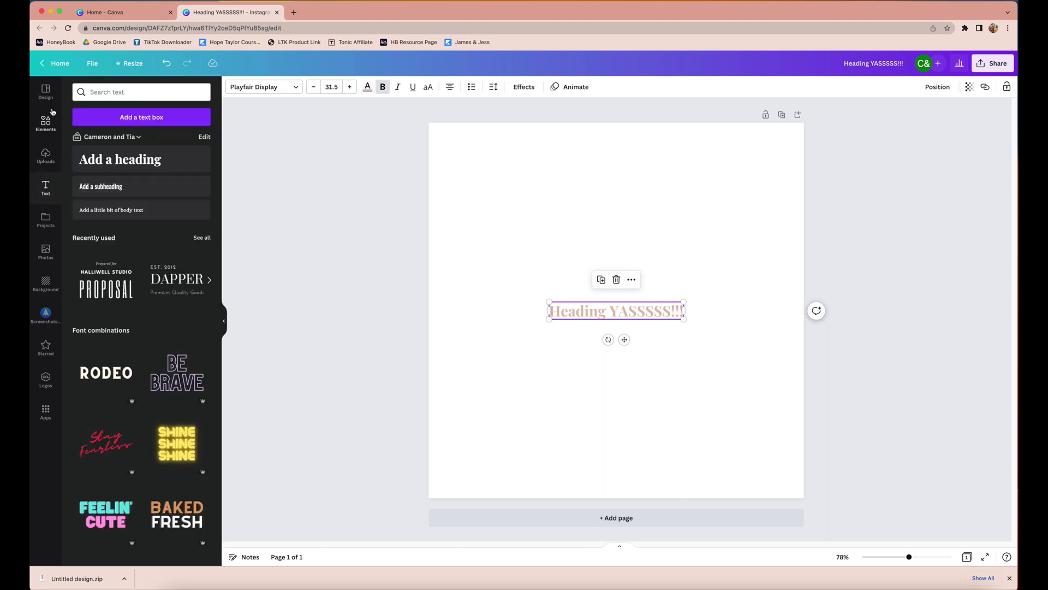
pyautogui.click(45, 93)
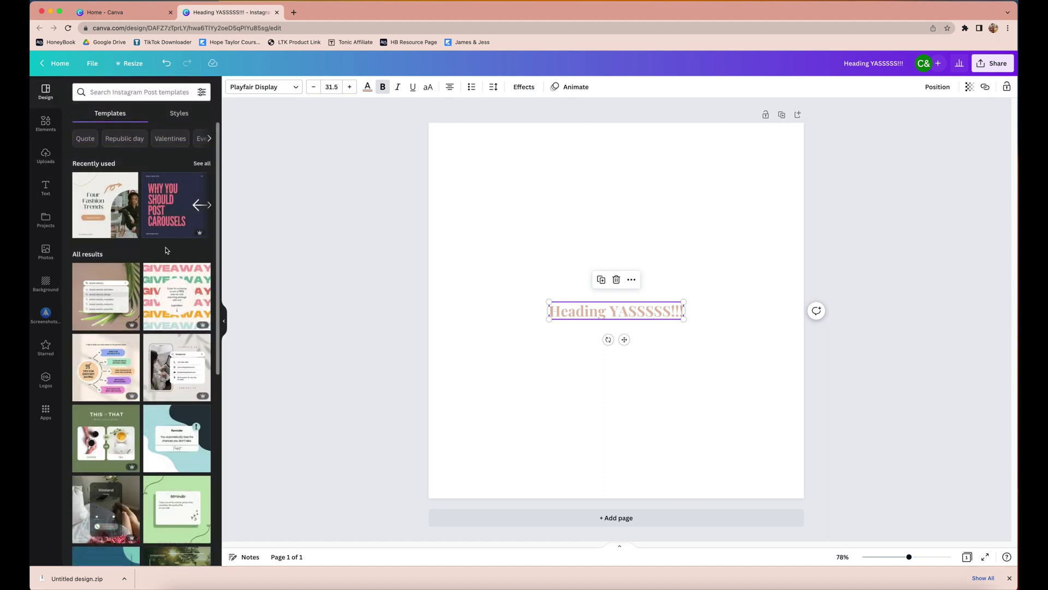
pyautogui.click(166, 295)
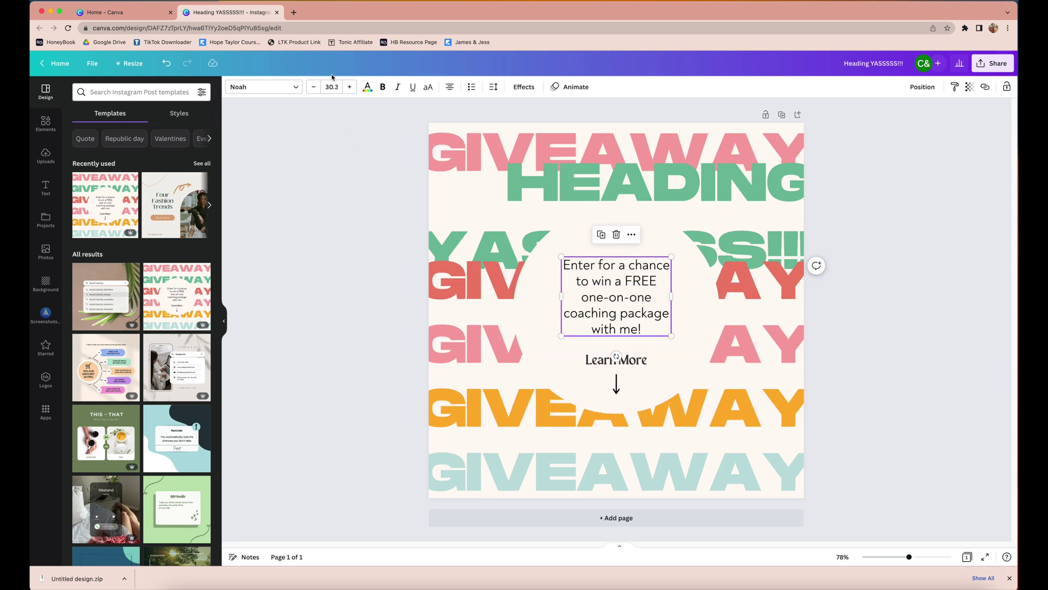
# Set the giveaway body text in Oswald, all uppercase, coloured grey-blue from the brand palette.
pyautogui.click(293, 86)
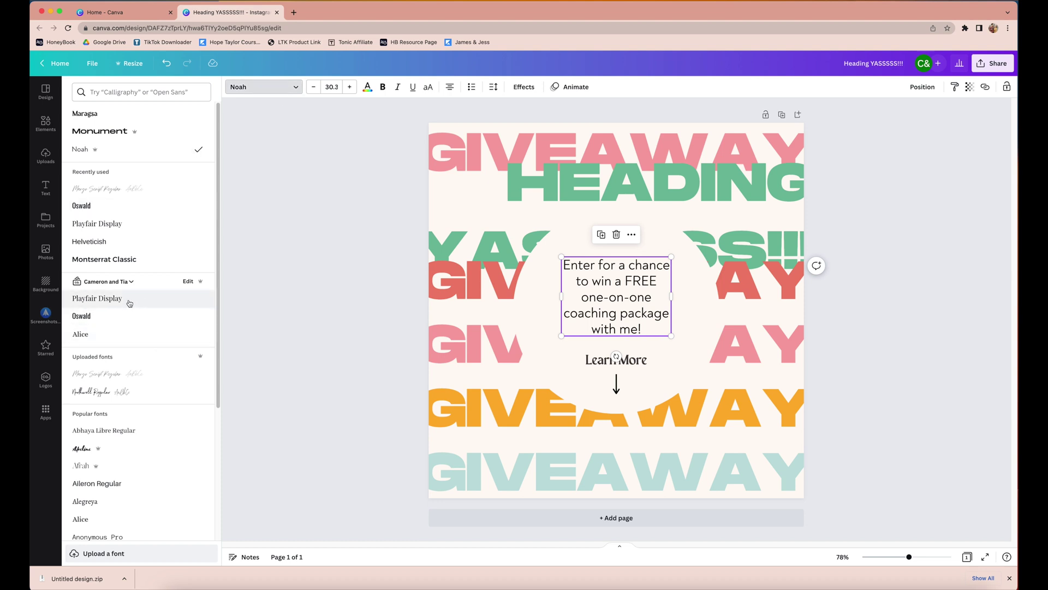
pyautogui.click(120, 315)
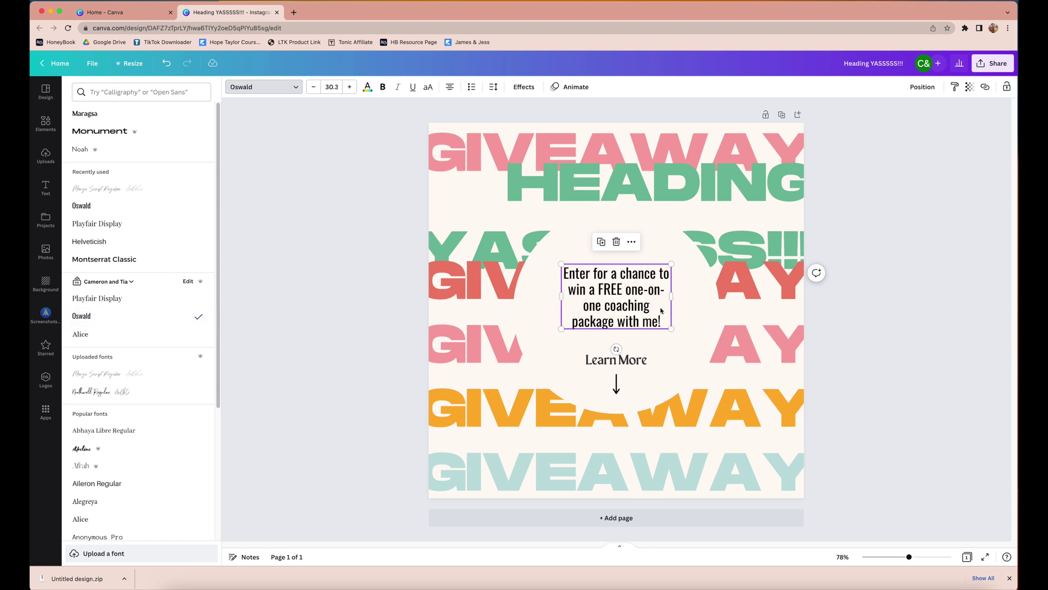
pyautogui.click(427, 87)
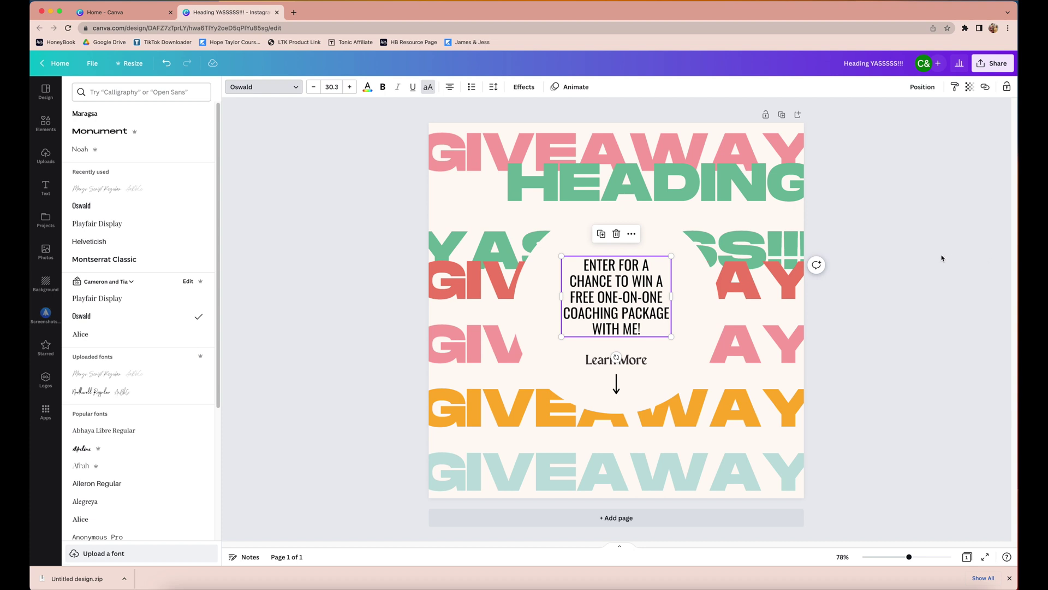
pyautogui.click(365, 89)
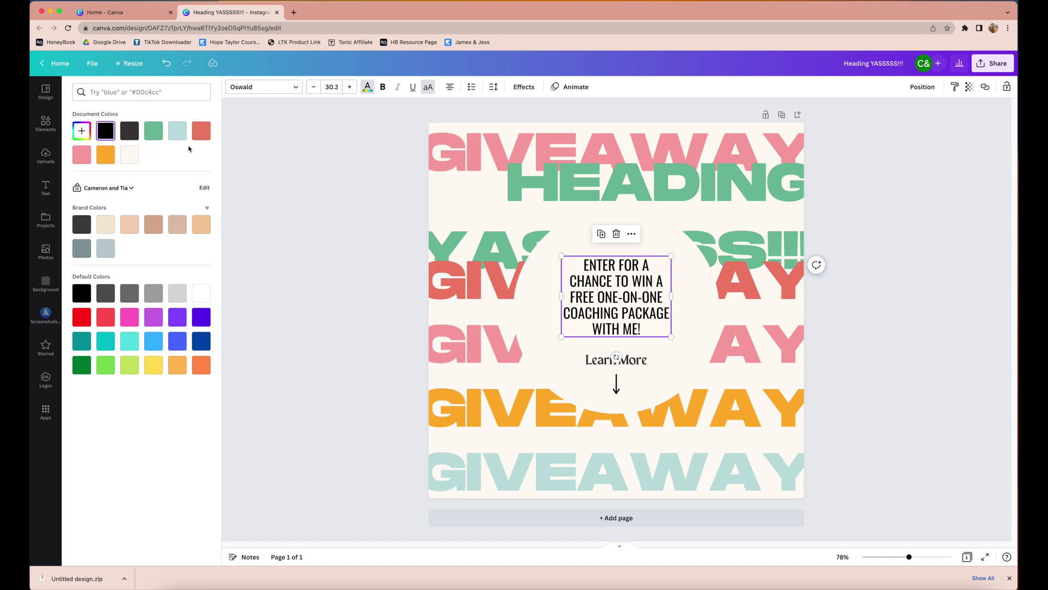
pyautogui.click(82, 249)
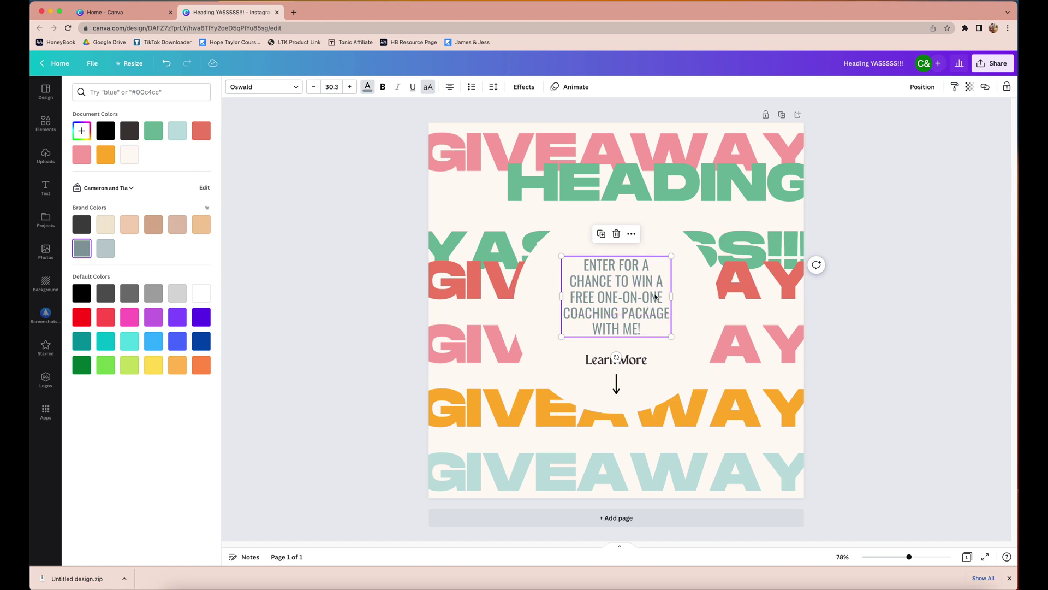
pyautogui.click(41, 94)
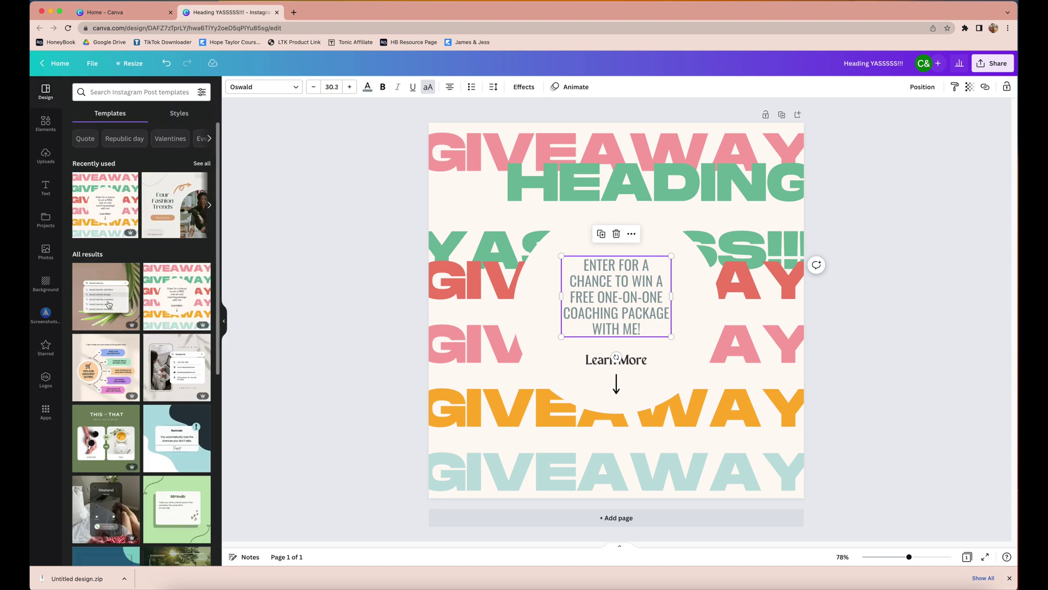
# Load the Tips for Grocery Saving template and apply the brand fonts from Styles.
pyautogui.scroll(-5, 146, 277)
pyautogui.click(134, 273)
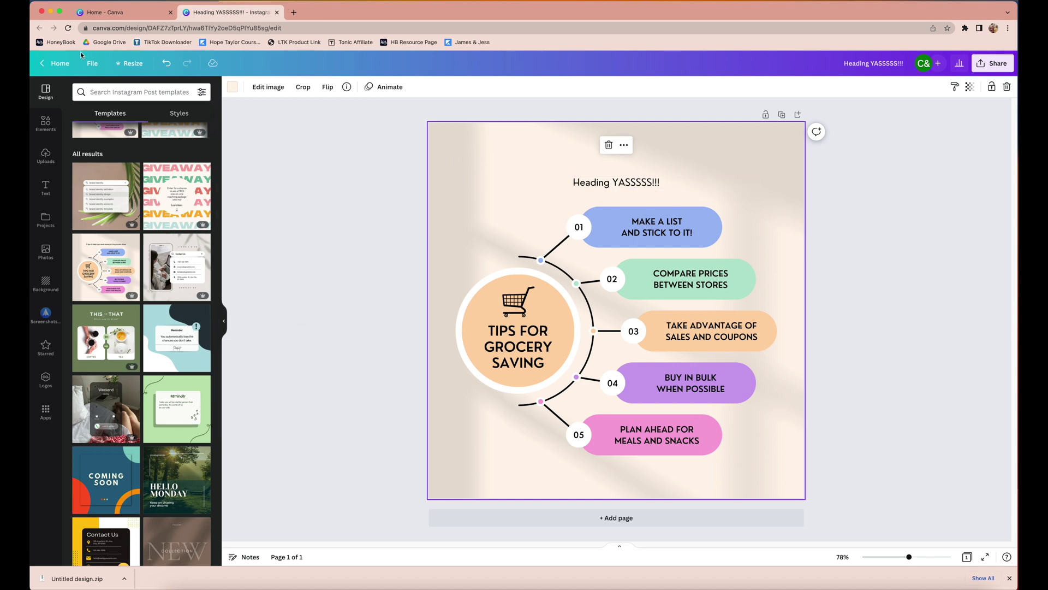
pyautogui.click(185, 115)
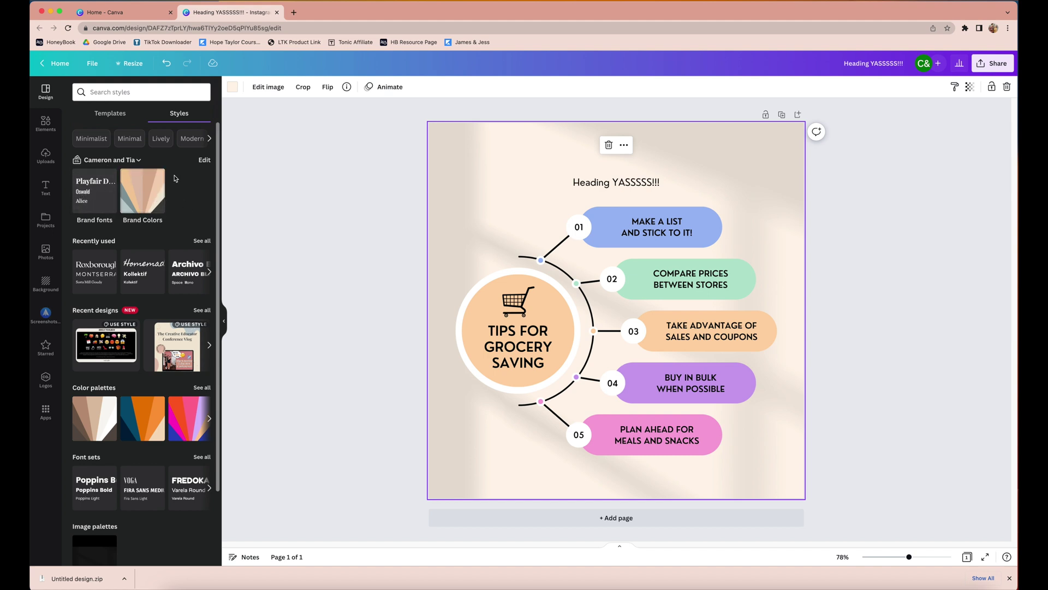
pyautogui.click(91, 198)
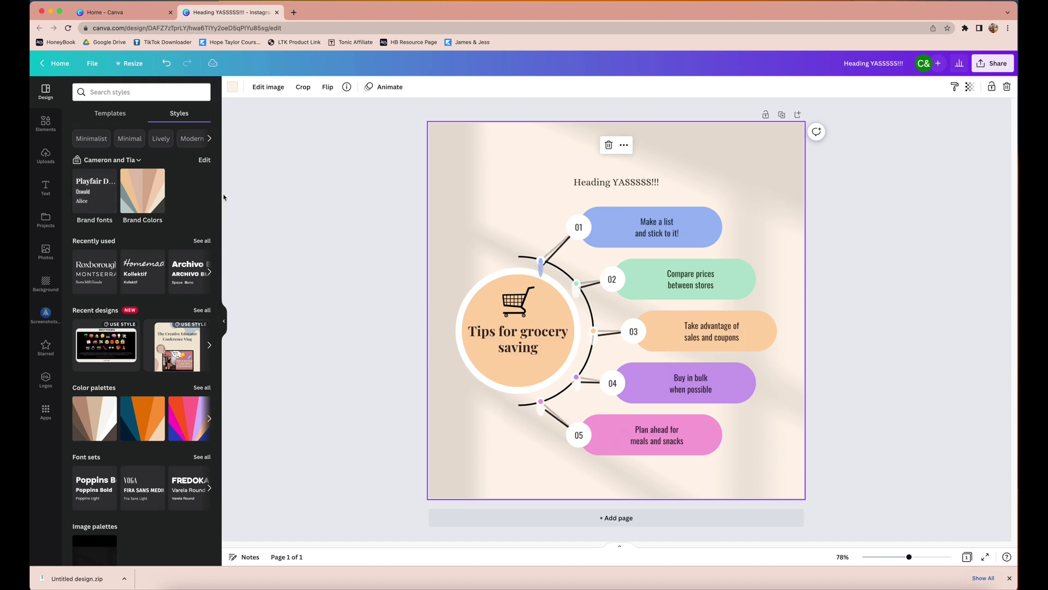
# Apply brand colours, shuffling to a pink-beige background with cream, grey-blue and peach pills.
pyautogui.click(145, 196)
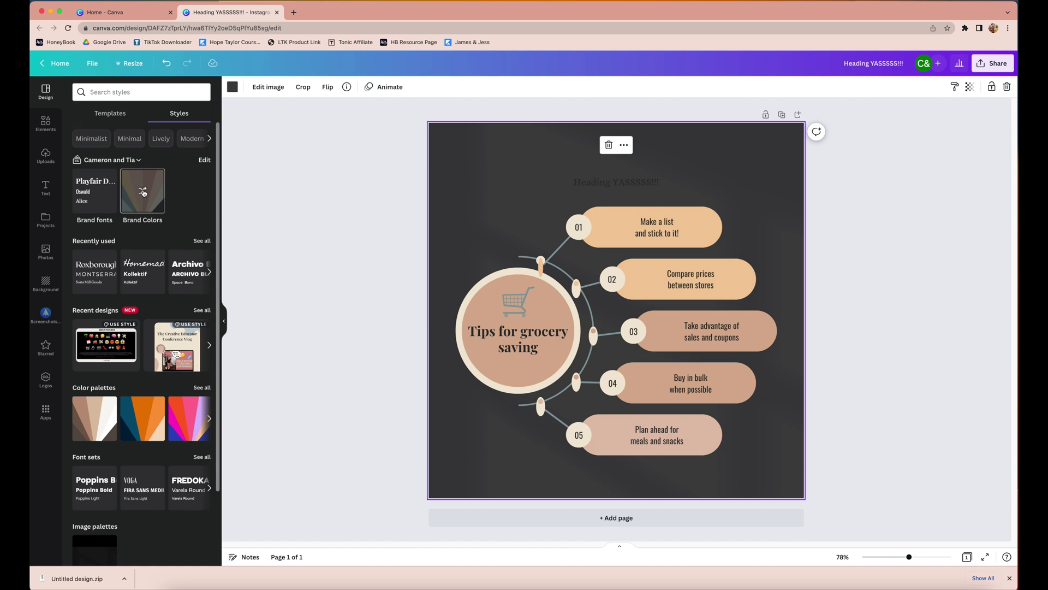
pyautogui.click(143, 192)
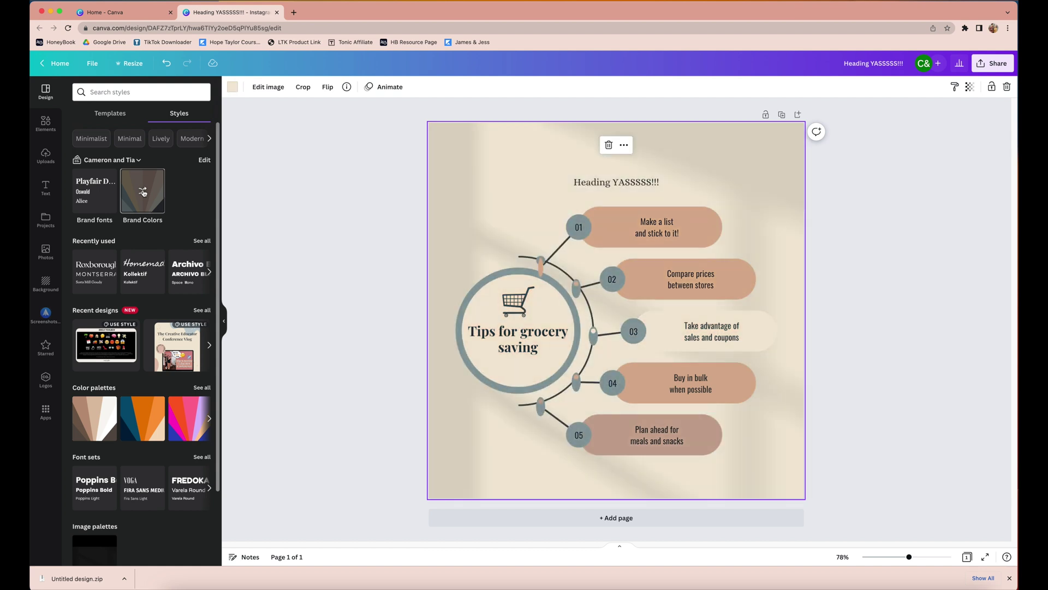
pyautogui.click(143, 192)
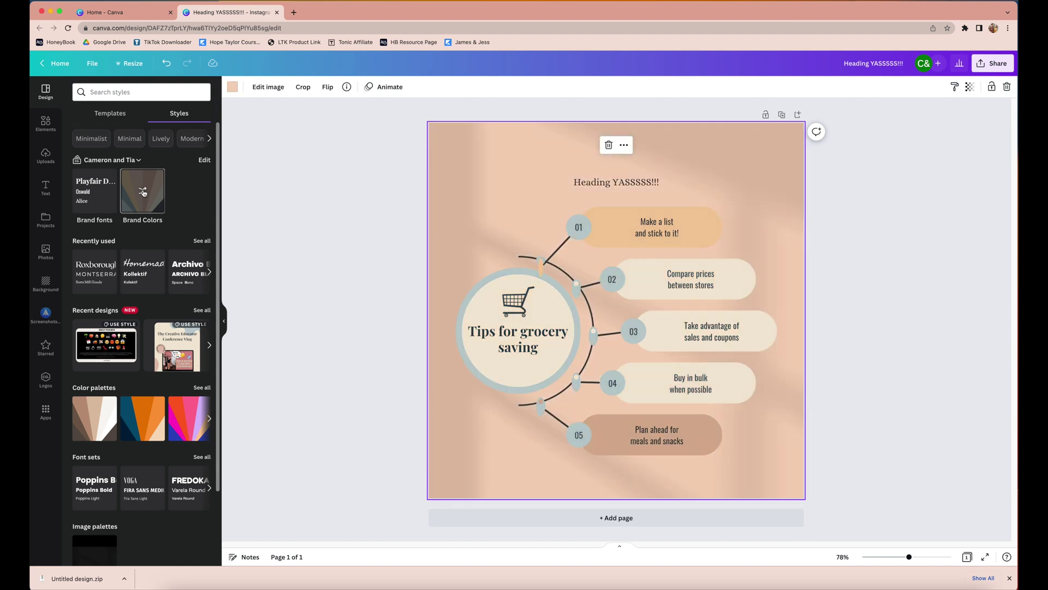
pyautogui.click(143, 193)
pyautogui.click(143, 192)
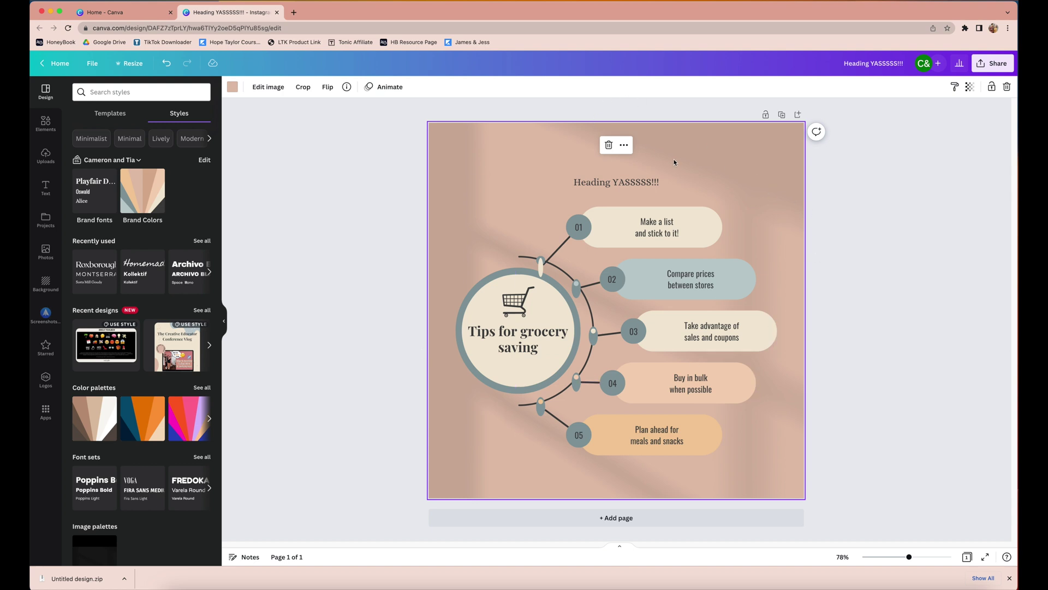
pyautogui.click(684, 188)
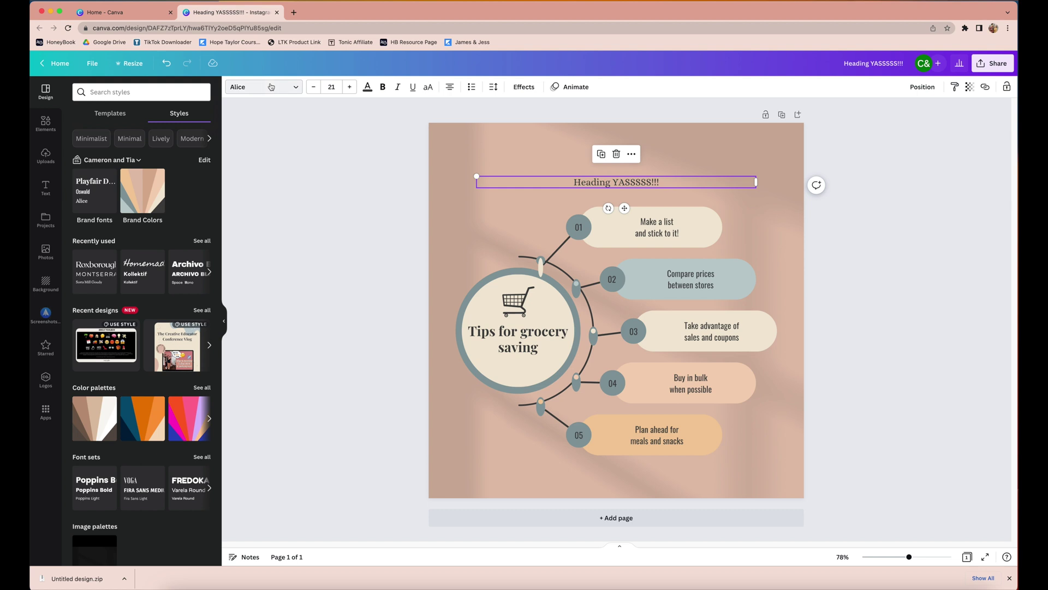
# Change the heading font from Alice to Playfair Display across the whole design.
pyautogui.click(293, 89)
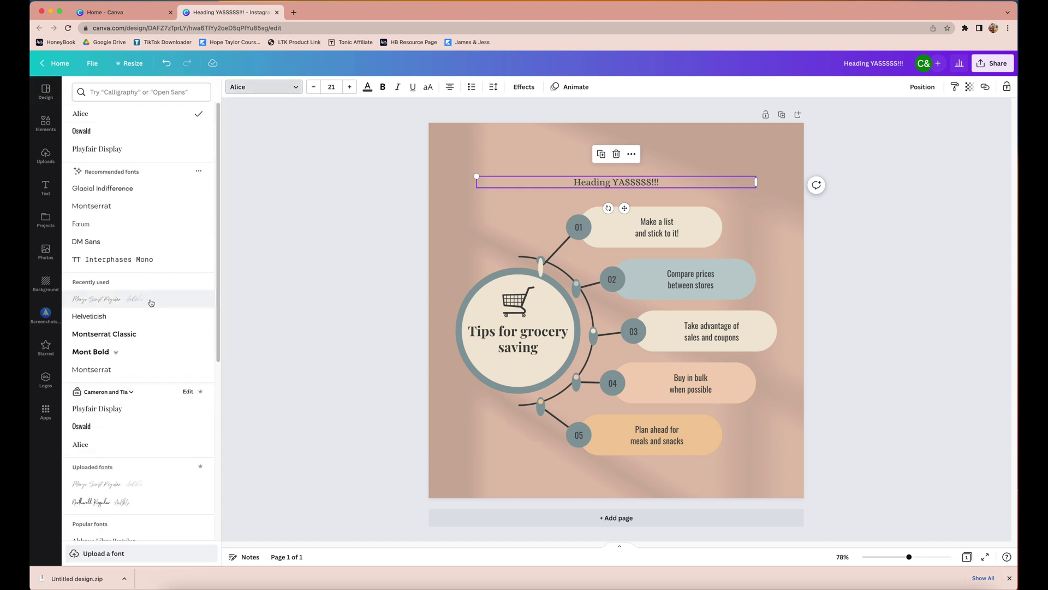
pyautogui.click(157, 149)
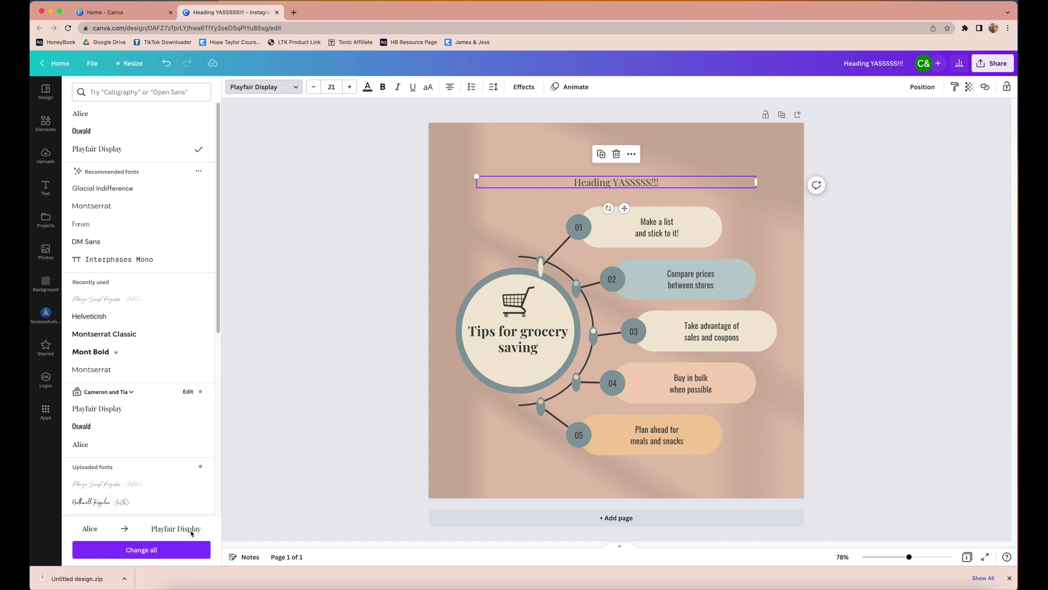
pyautogui.click(185, 549)
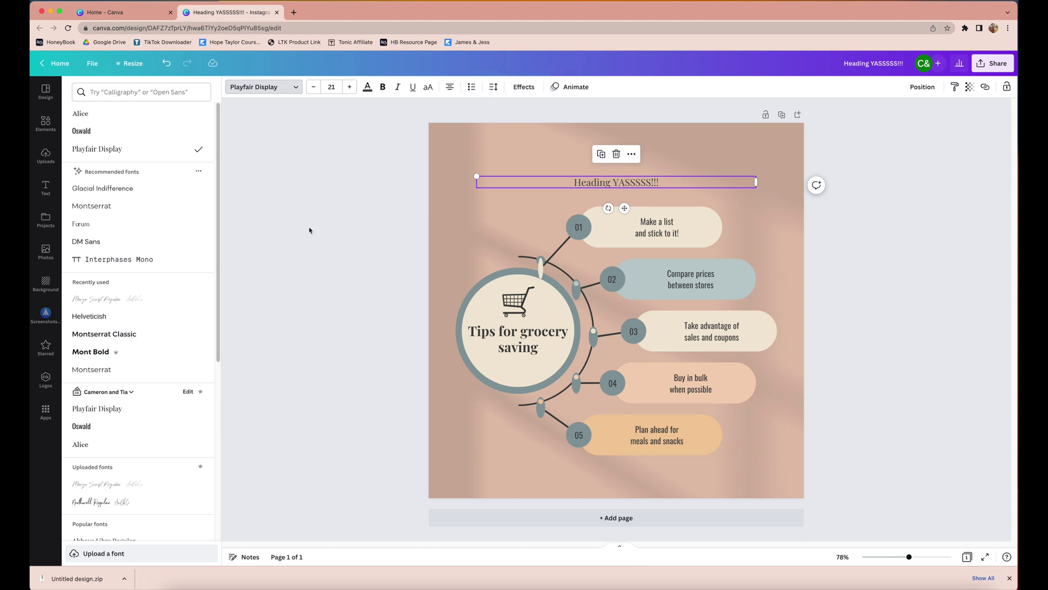
# Place the C&T MPLS/MINN brand logo as a small mark in the top-left corner.
pyautogui.click(46, 380)
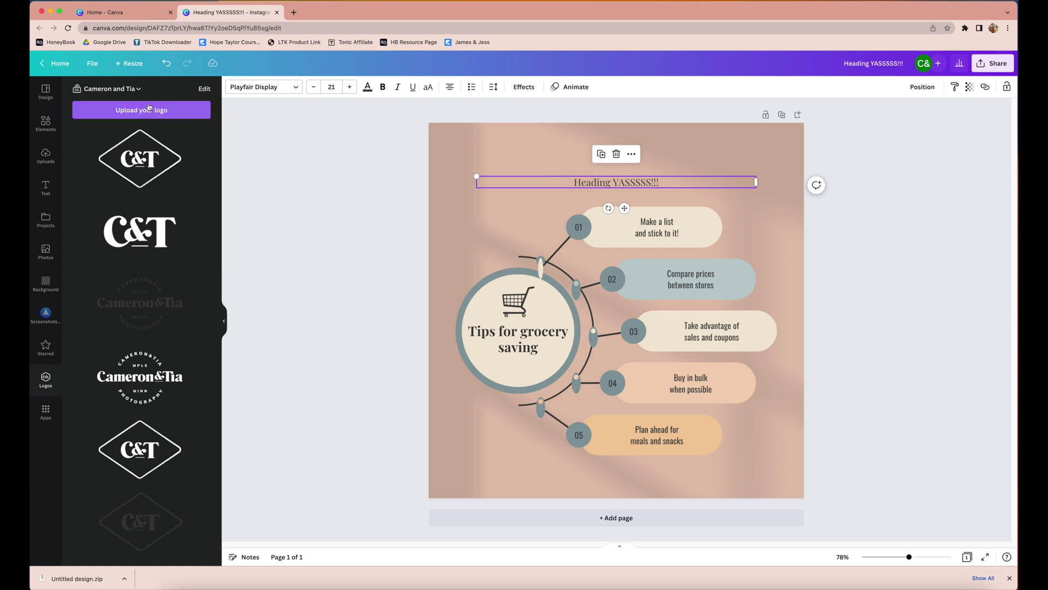
pyautogui.click(137, 91)
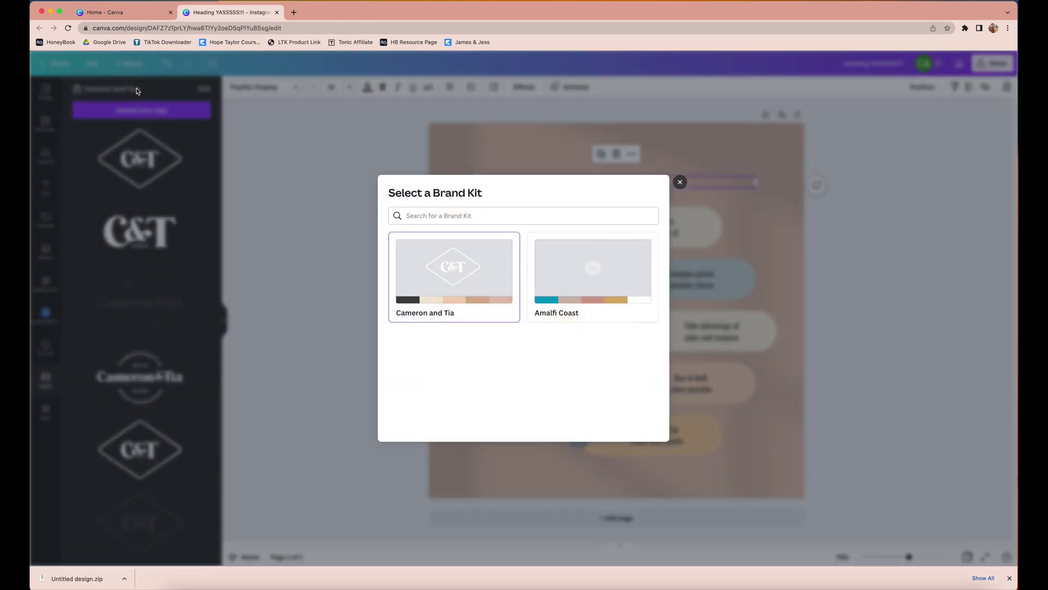
pyautogui.click(679, 182)
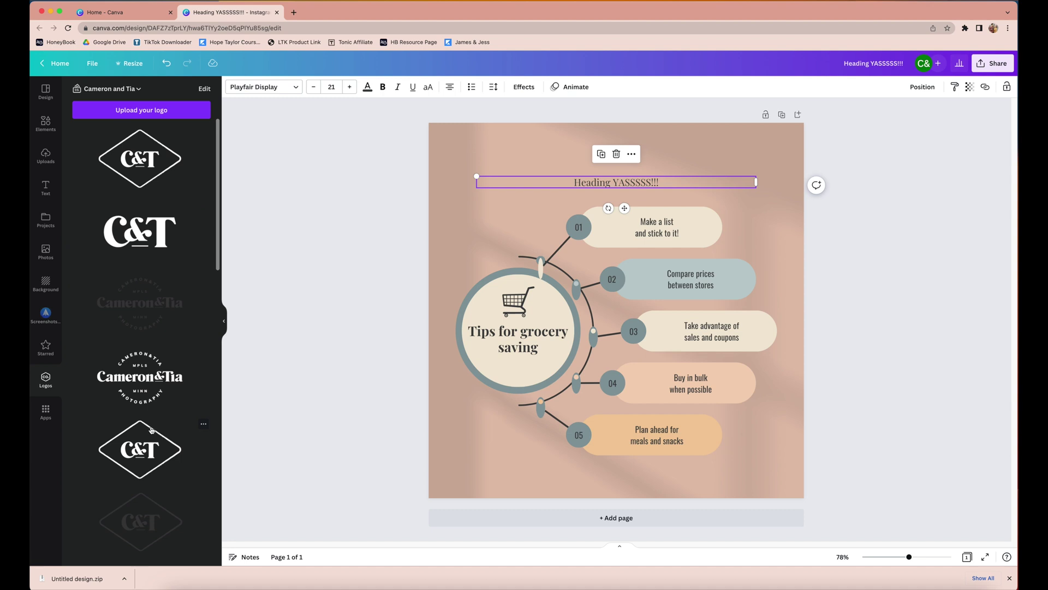
pyautogui.scroll(-5, 151, 429)
pyautogui.click(160, 361)
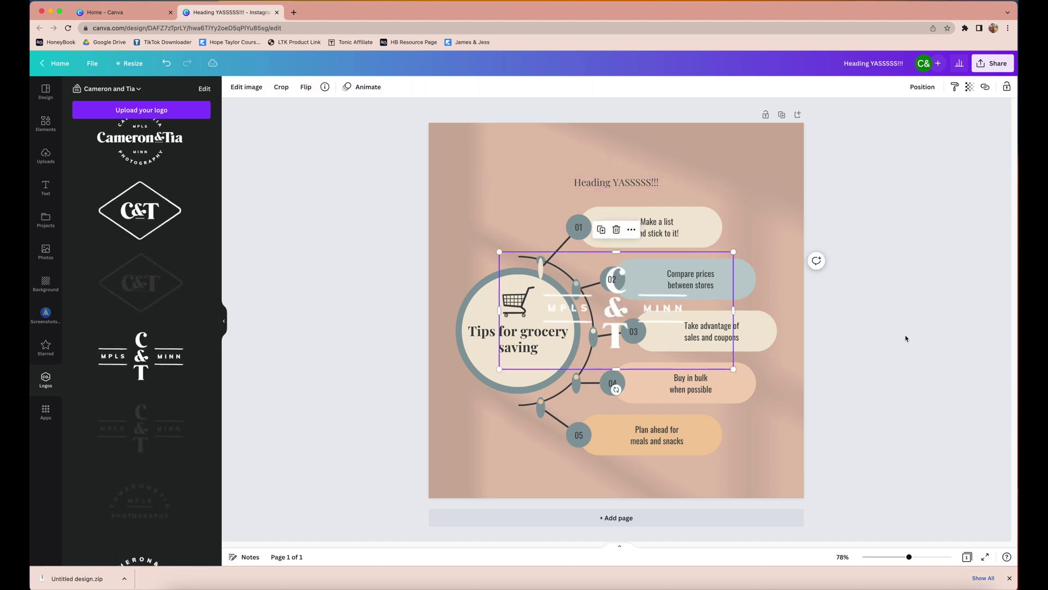
pyautogui.moveTo(622, 300); pyautogui.dragTo(552, 179)
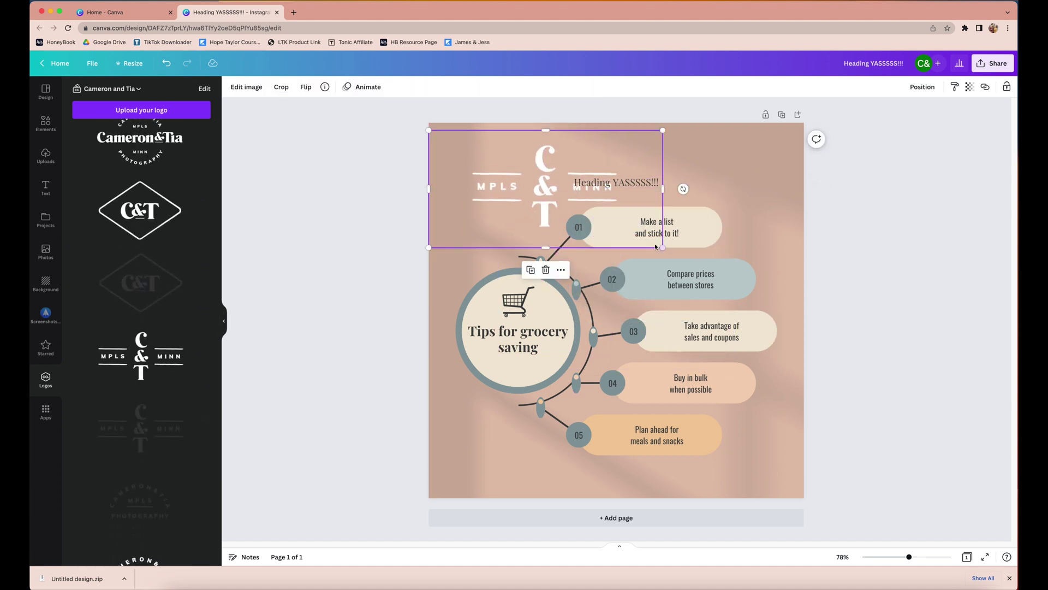
pyautogui.moveTo(662, 248); pyautogui.dragTo(504, 163)
pyautogui.click(917, 229)
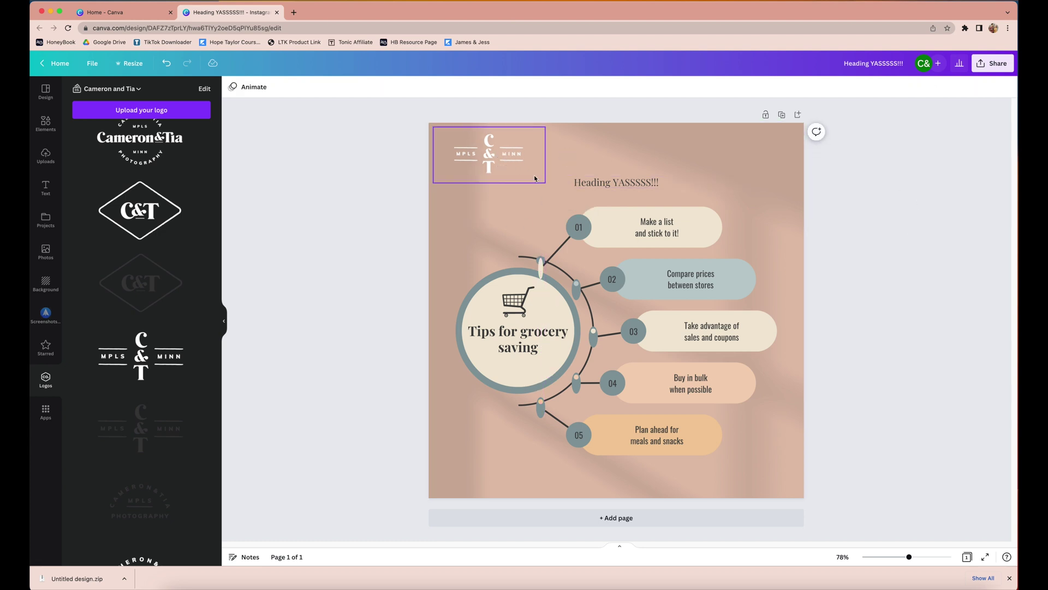